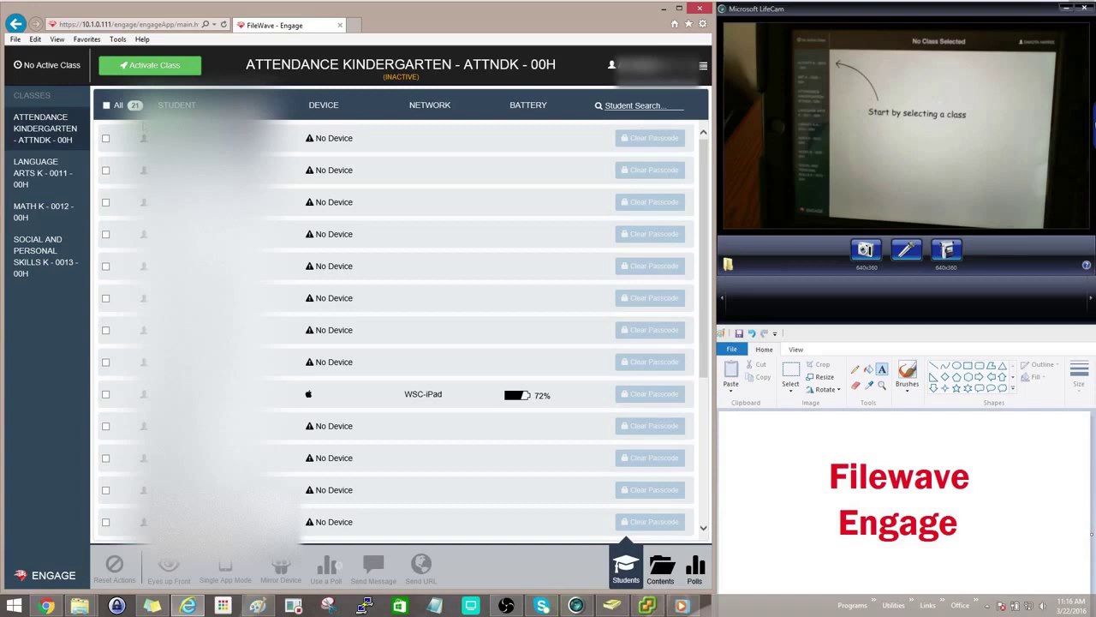
Select the student whose device is on the WSC-iPad network and activate the ATTENDANCE KINDERGARTEN class with a 12:00 finish time
scroll(402, 334, down, 3)
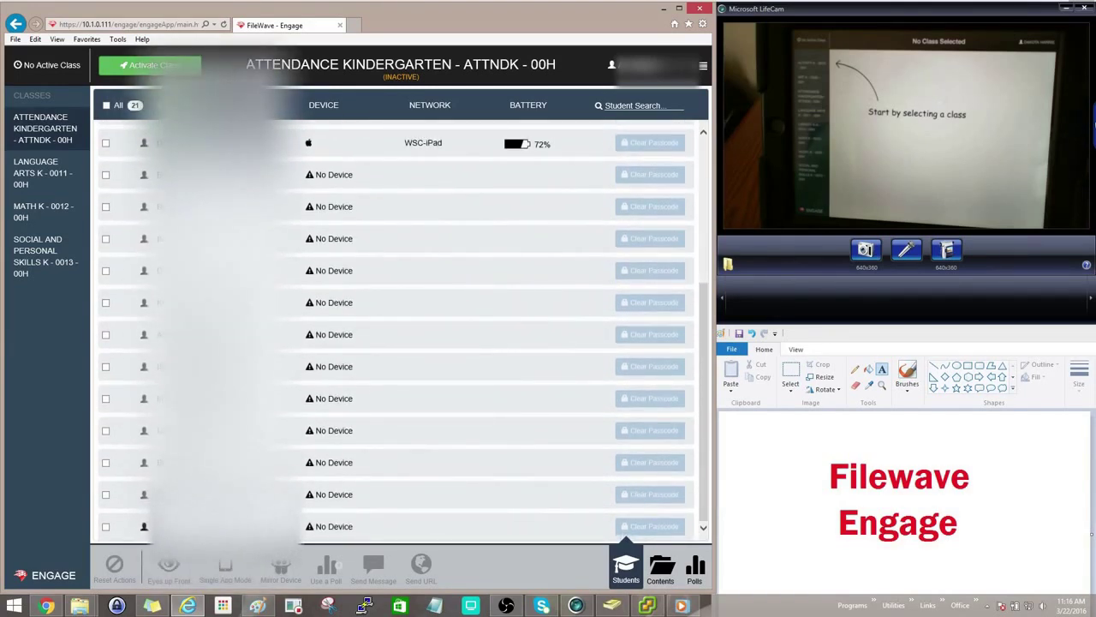
scroll(403, 334, up, 3)
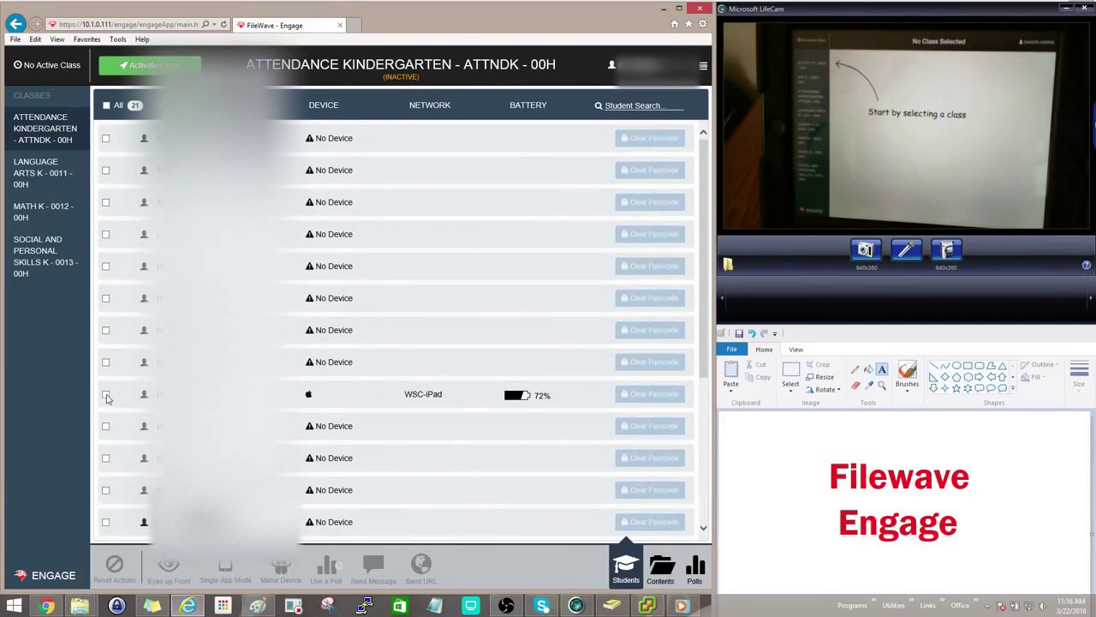
click(105, 396)
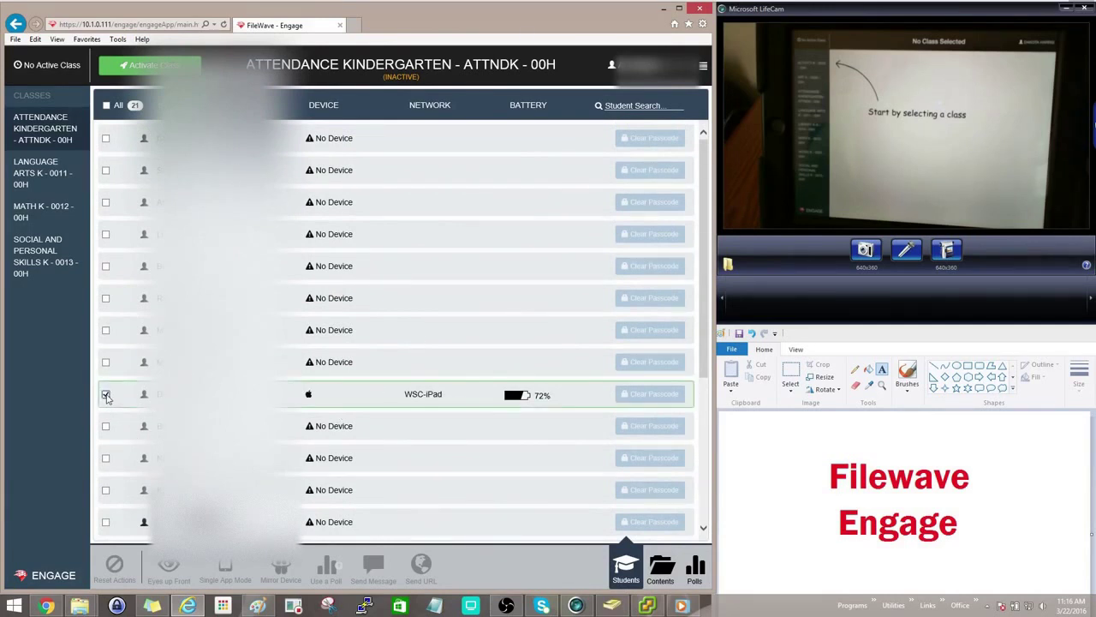
click(143, 68)
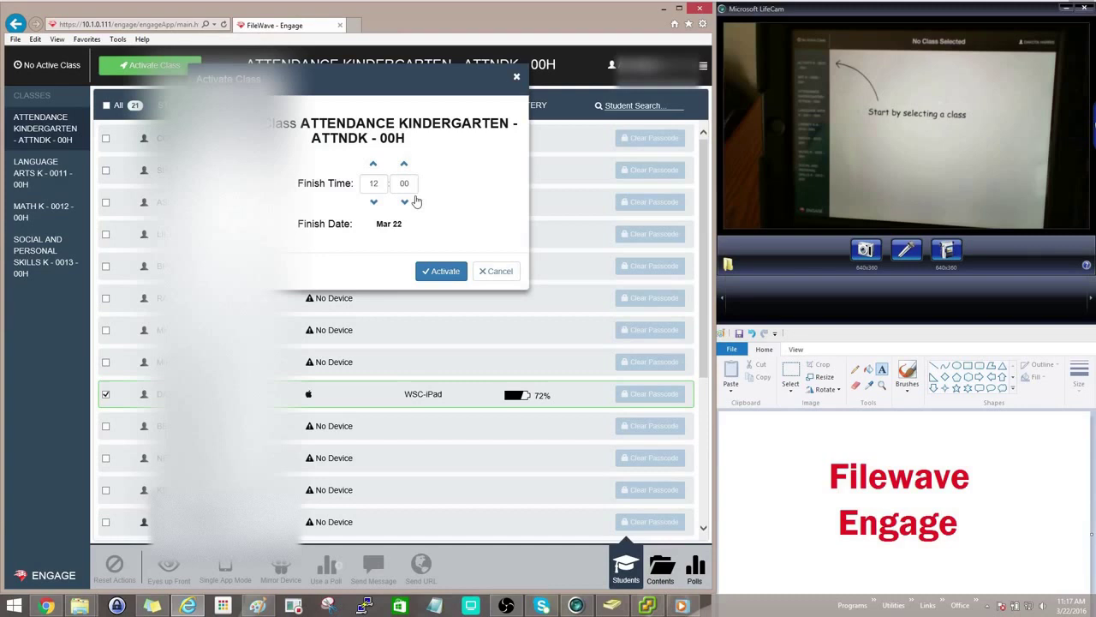
click(440, 271)
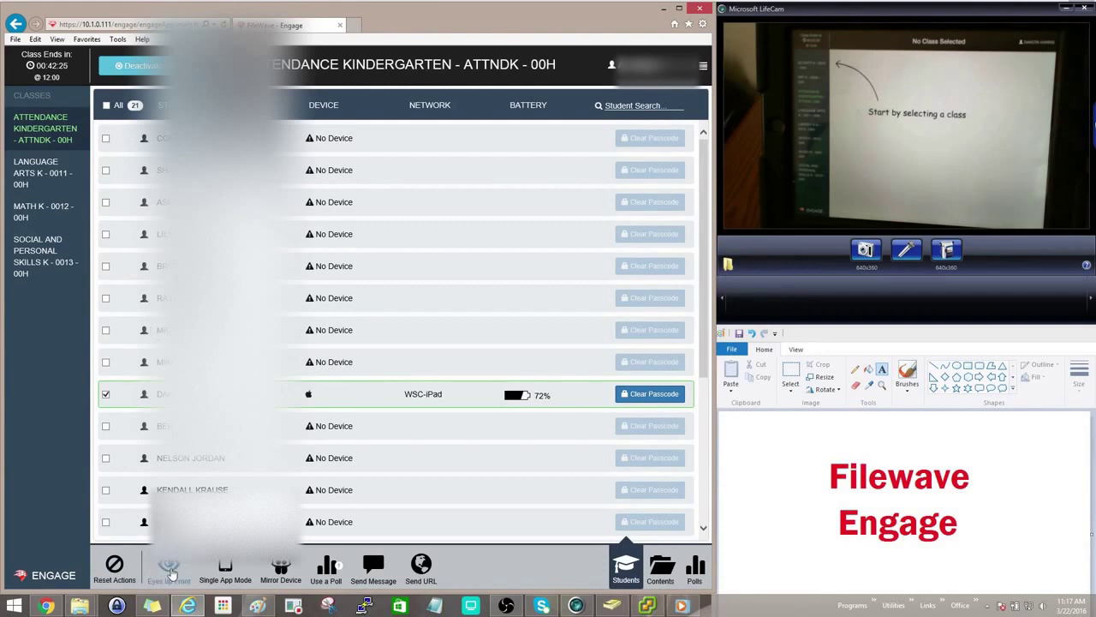
Send the selected device an Eyes up Front message reading "Pay attention" and reset the action
click(170, 570)
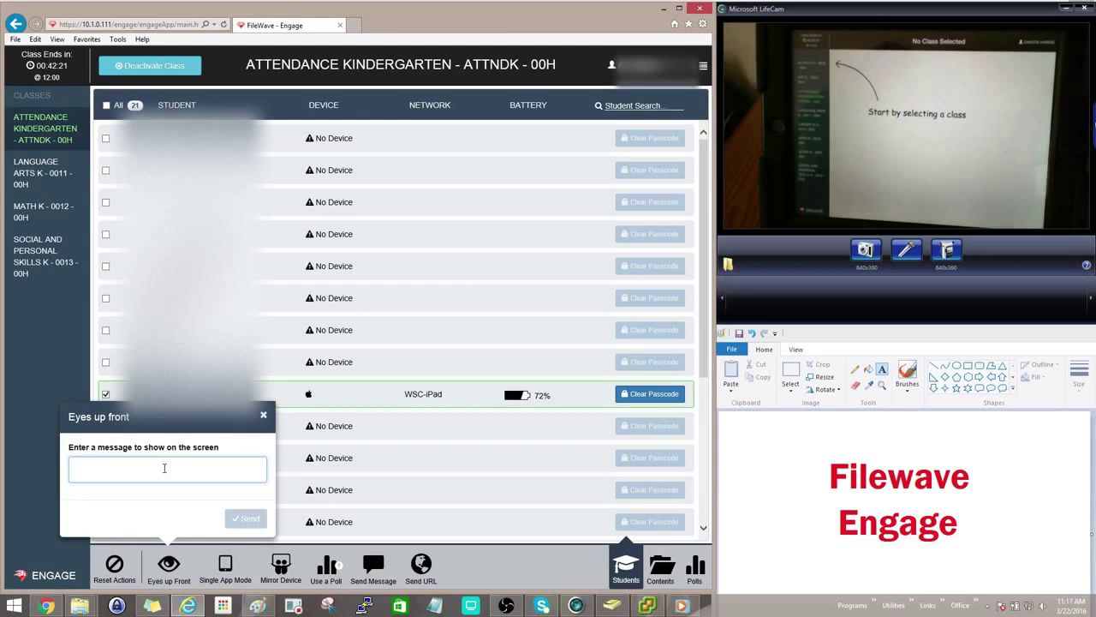
text(Pay )
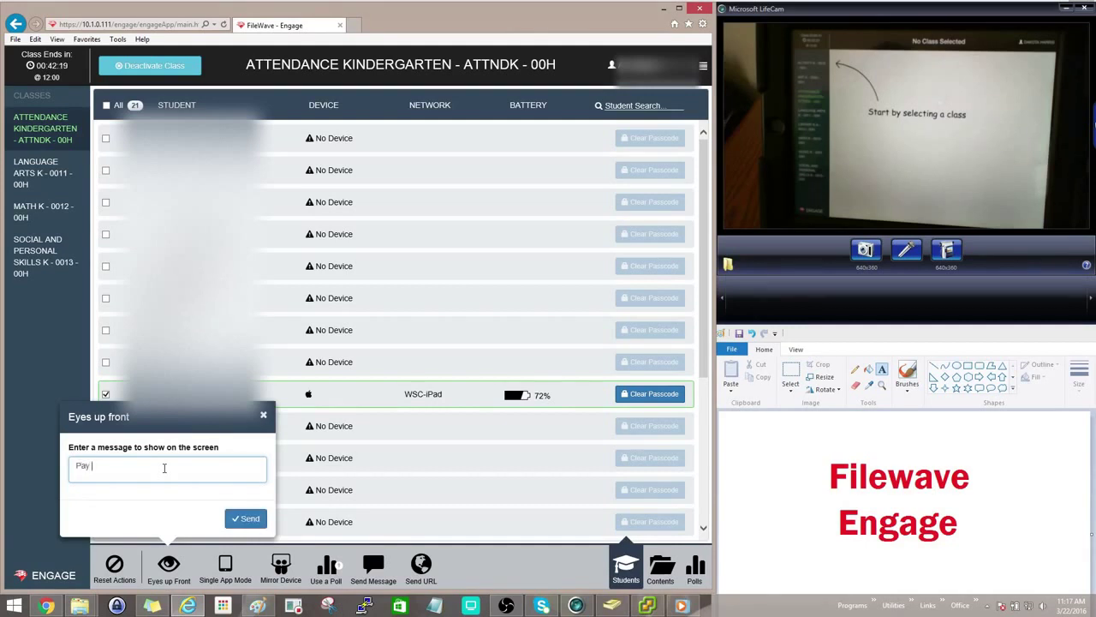
text(attention)
click(247, 518)
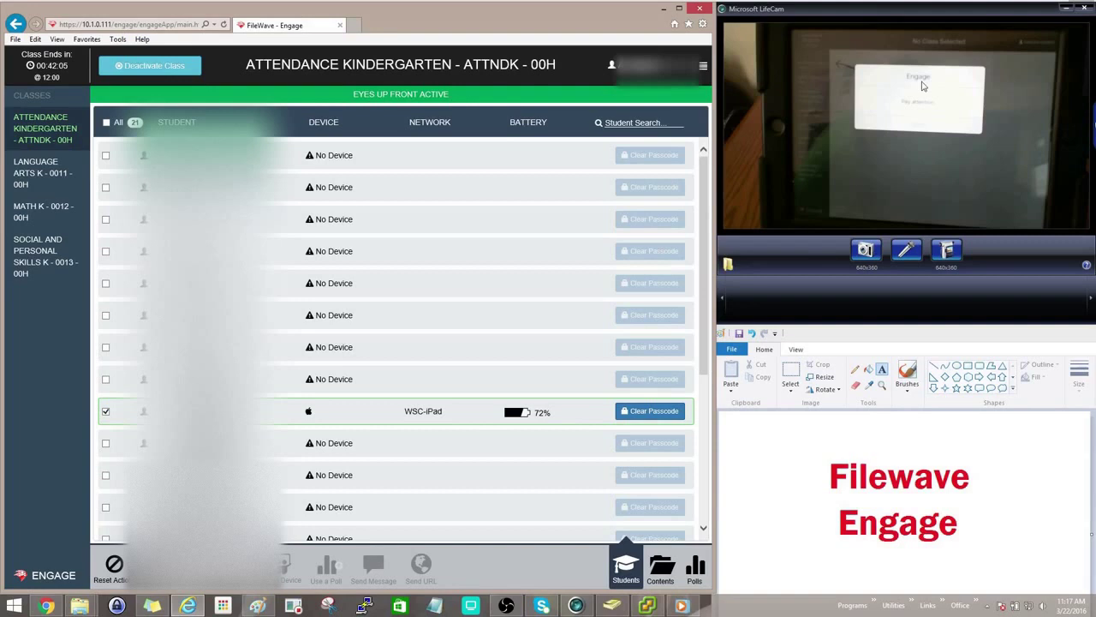
click(116, 569)
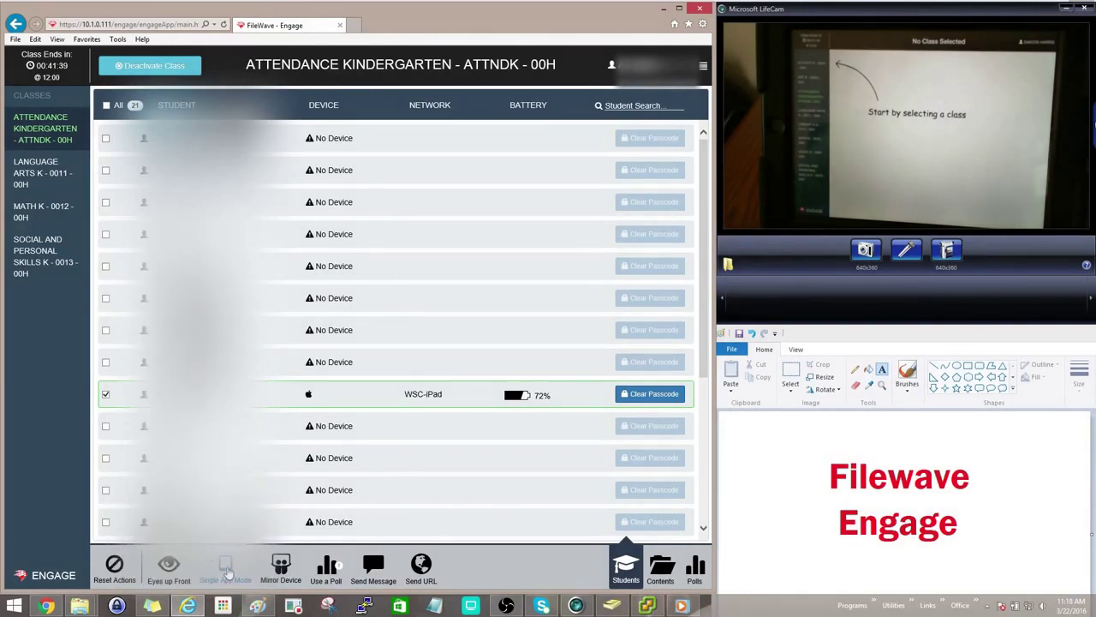
Lock the selected student's device into Single App Mode with Google Drive
click(227, 572)
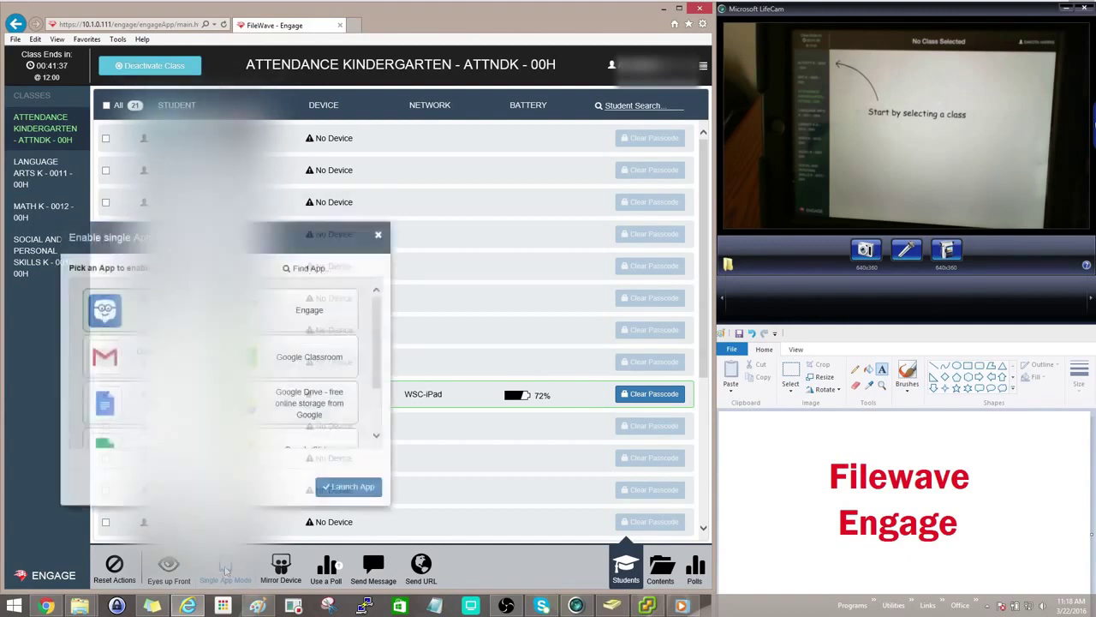
click(274, 389)
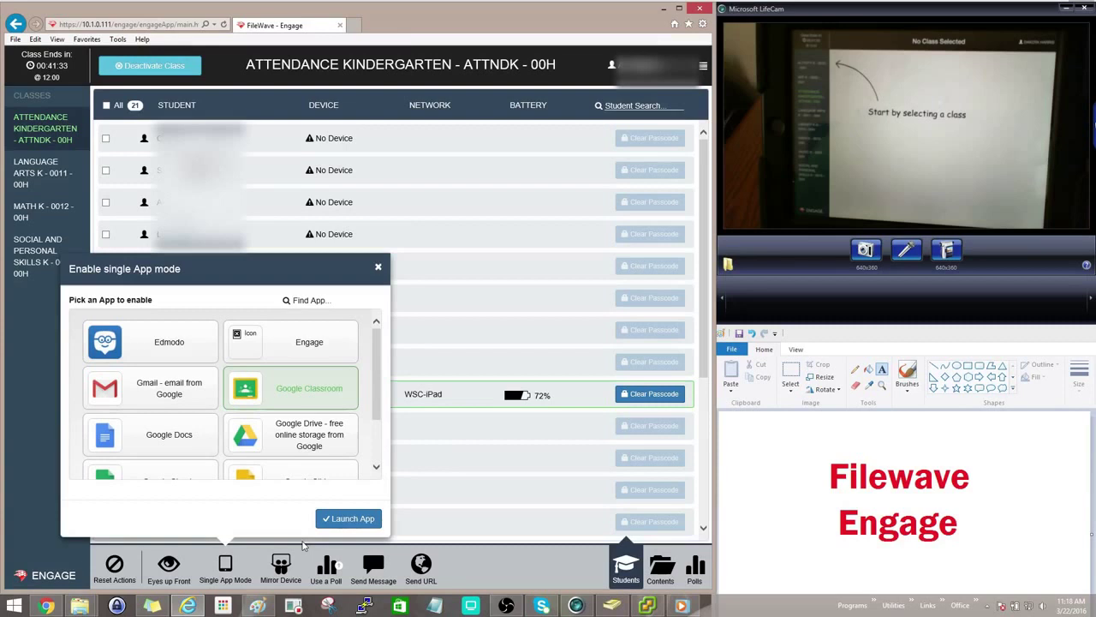
click(280, 442)
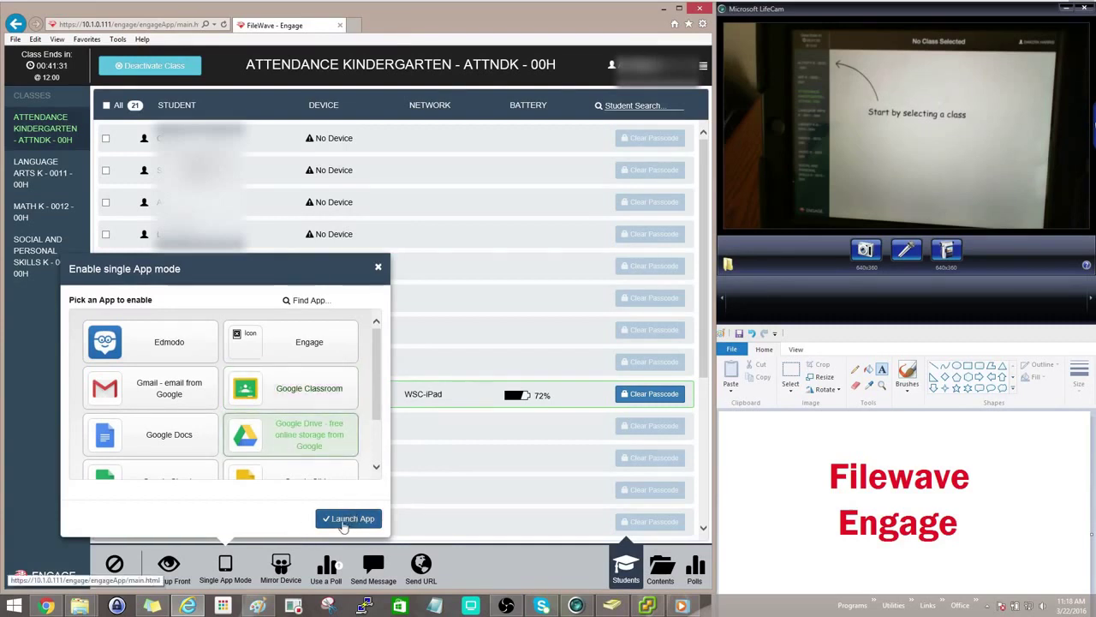
click(343, 520)
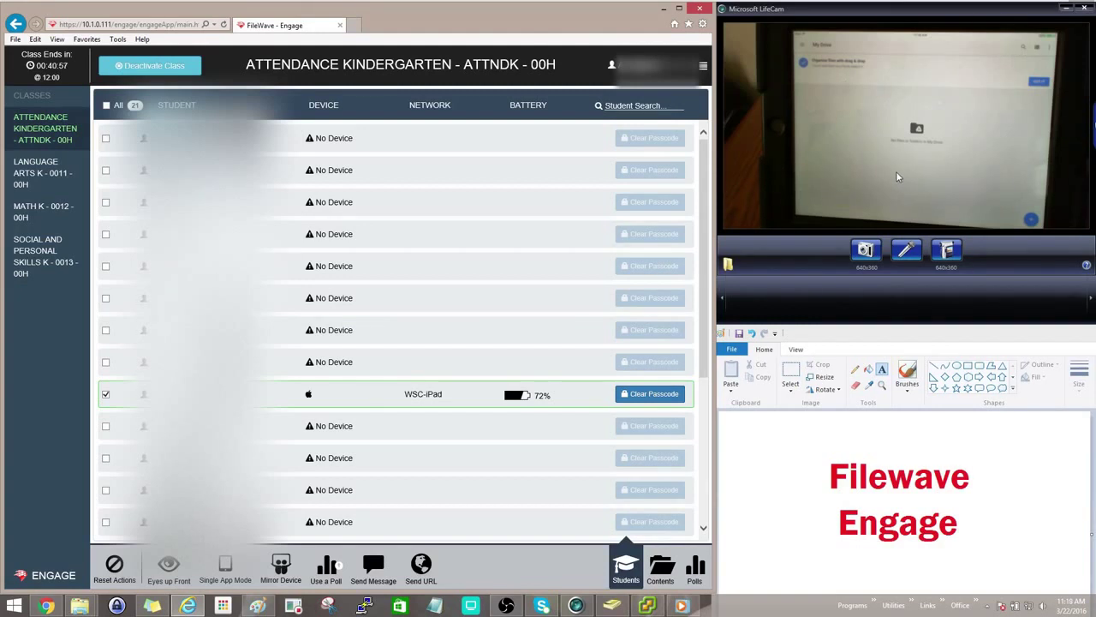
Switch the device's Single App Mode to the Engage app and reset the actions
click(223, 571)
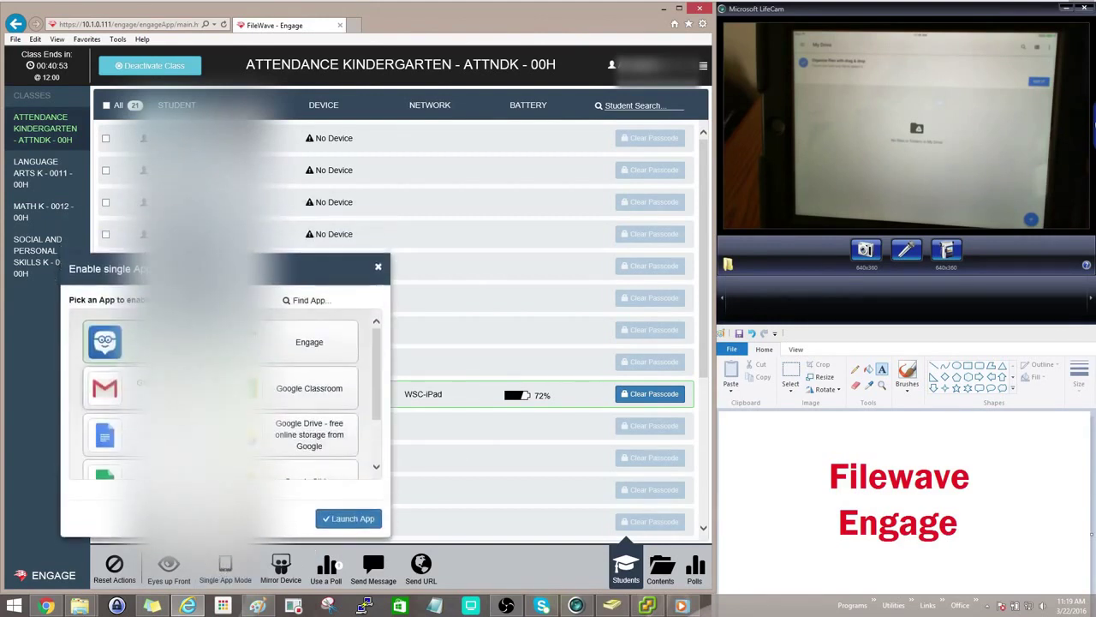
click(267, 345)
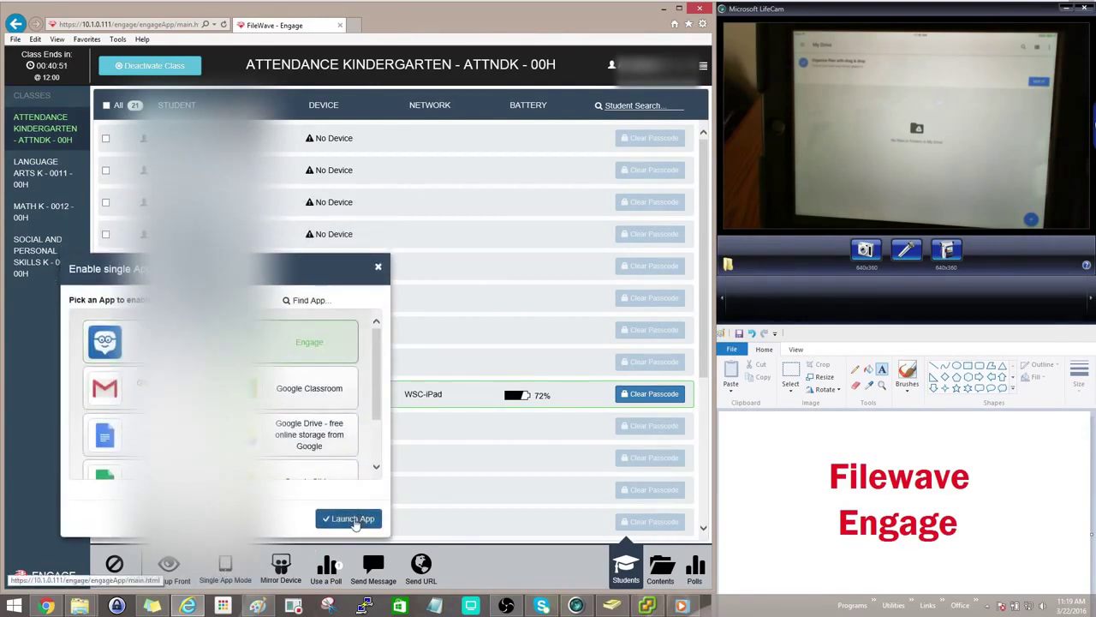
click(353, 520)
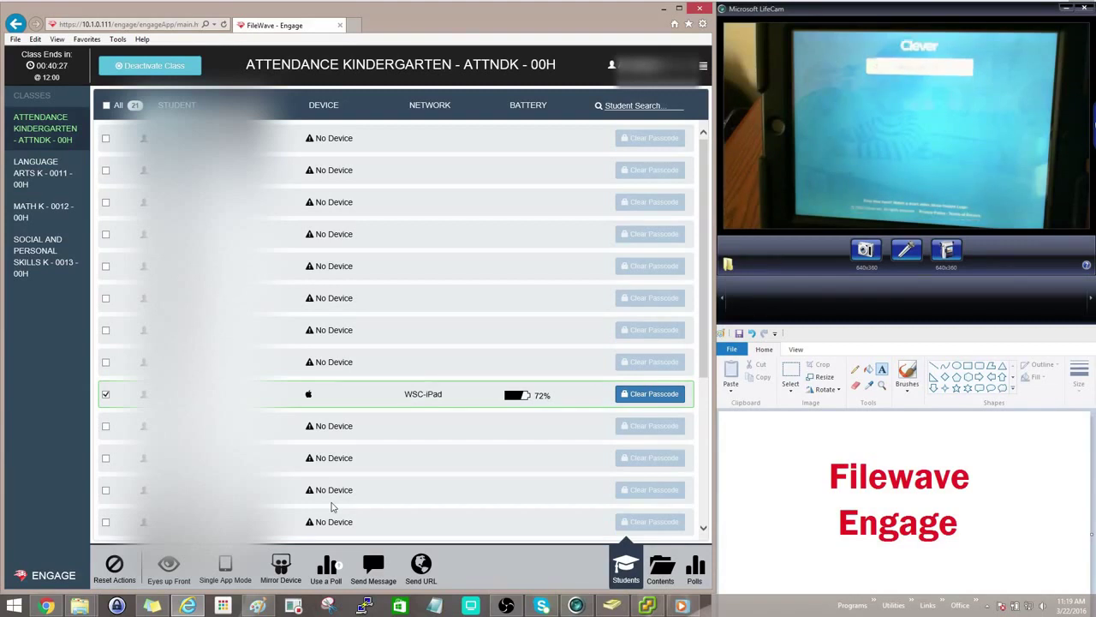
click(111, 571)
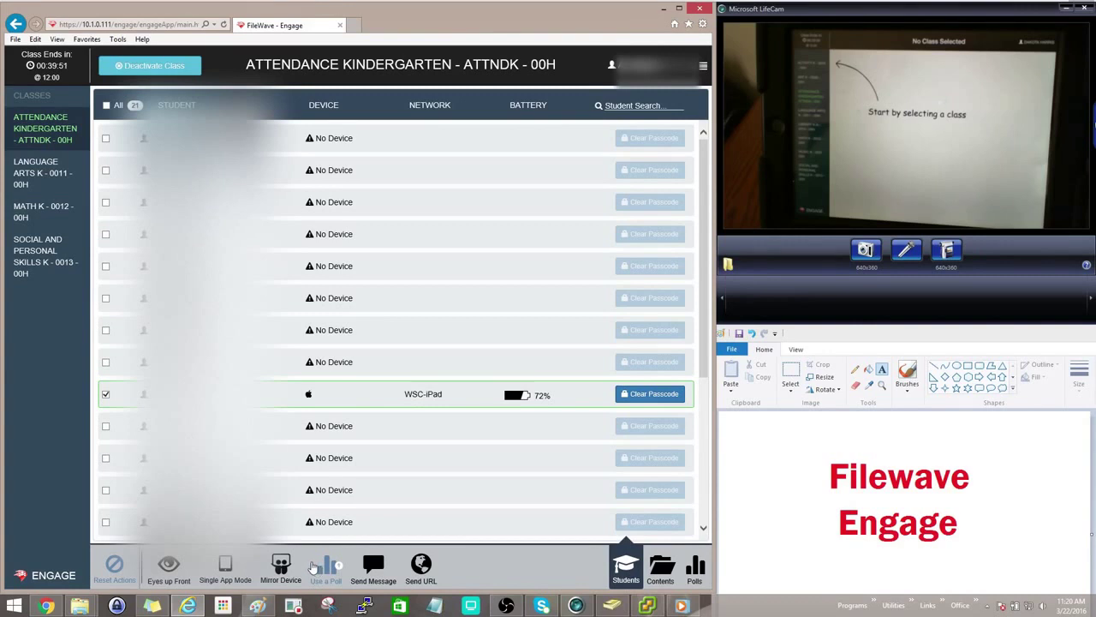
Review the title, validity dates and responses of the poll about the first President, and close it without editing
click(695, 565)
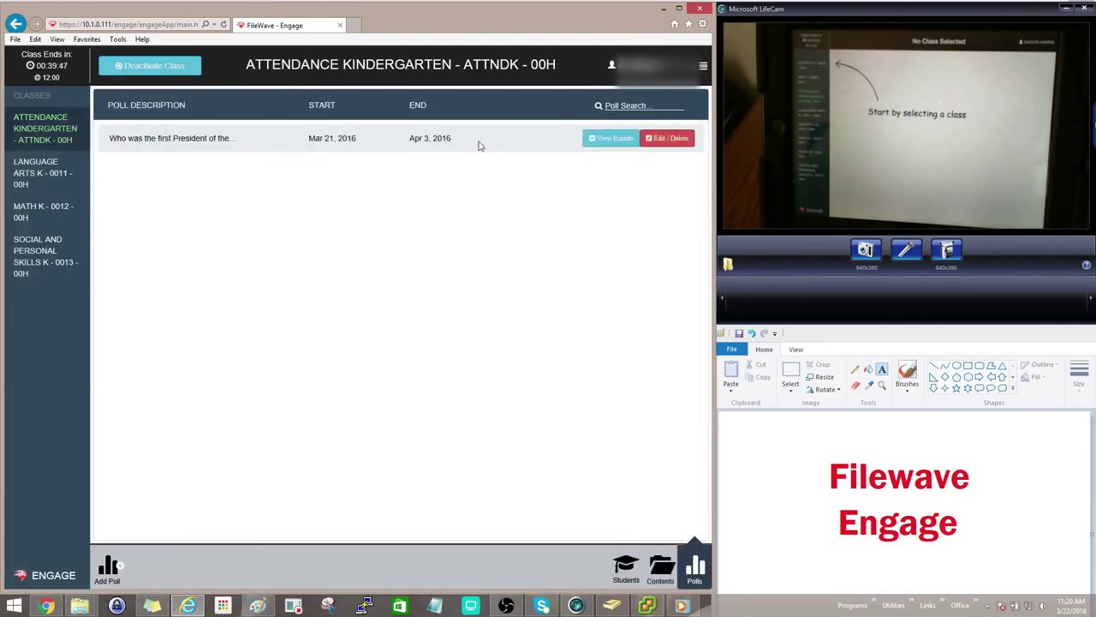
click(661, 139)
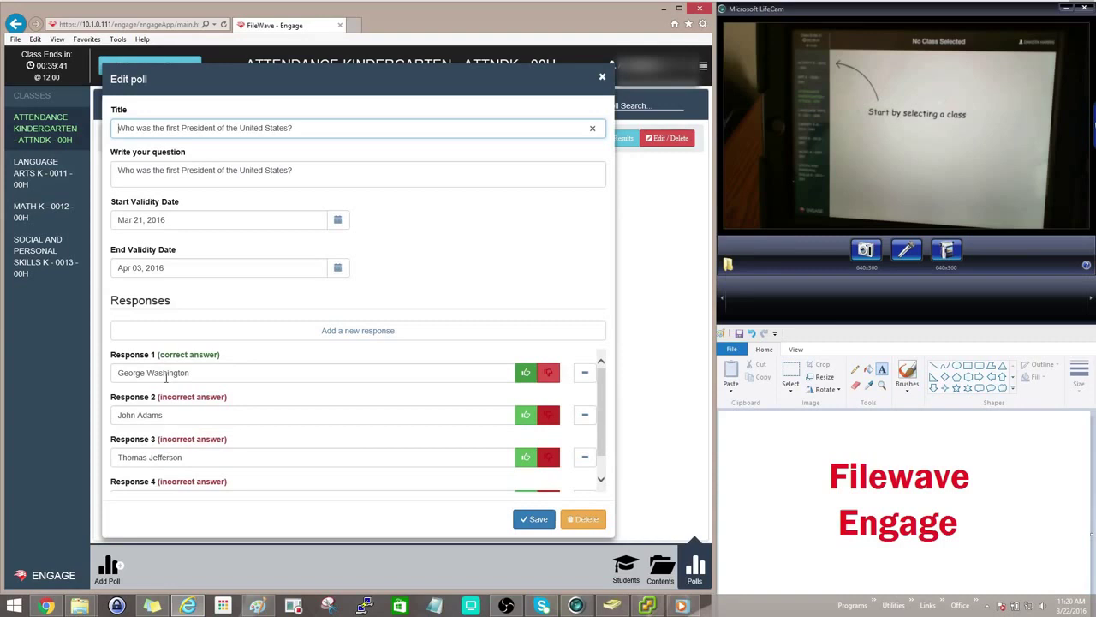
scroll(351, 443, down, 2)
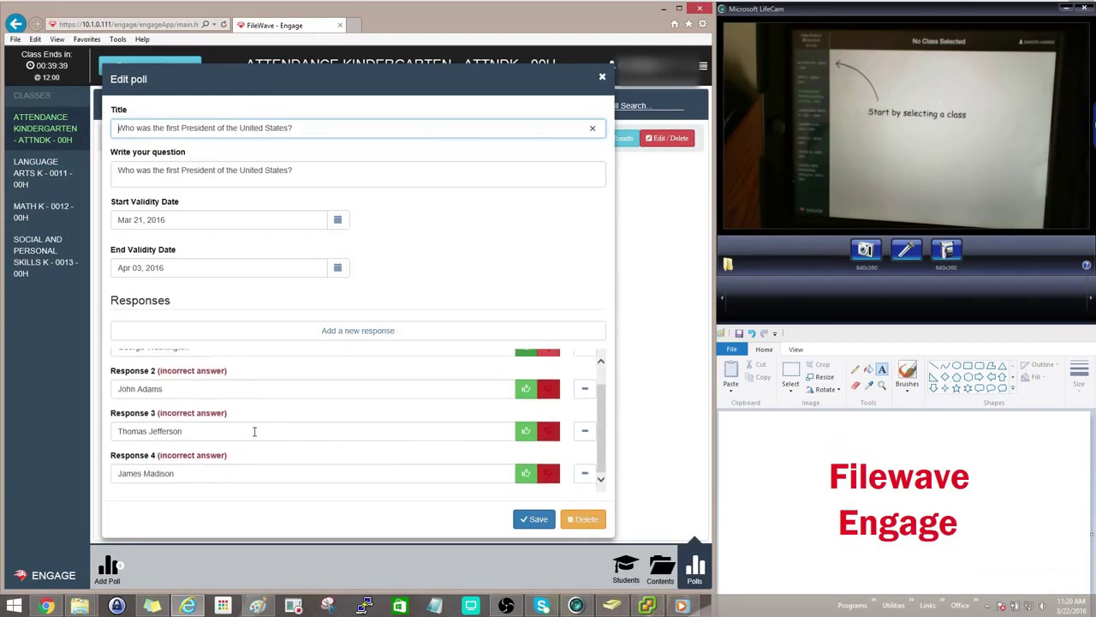
click(605, 80)
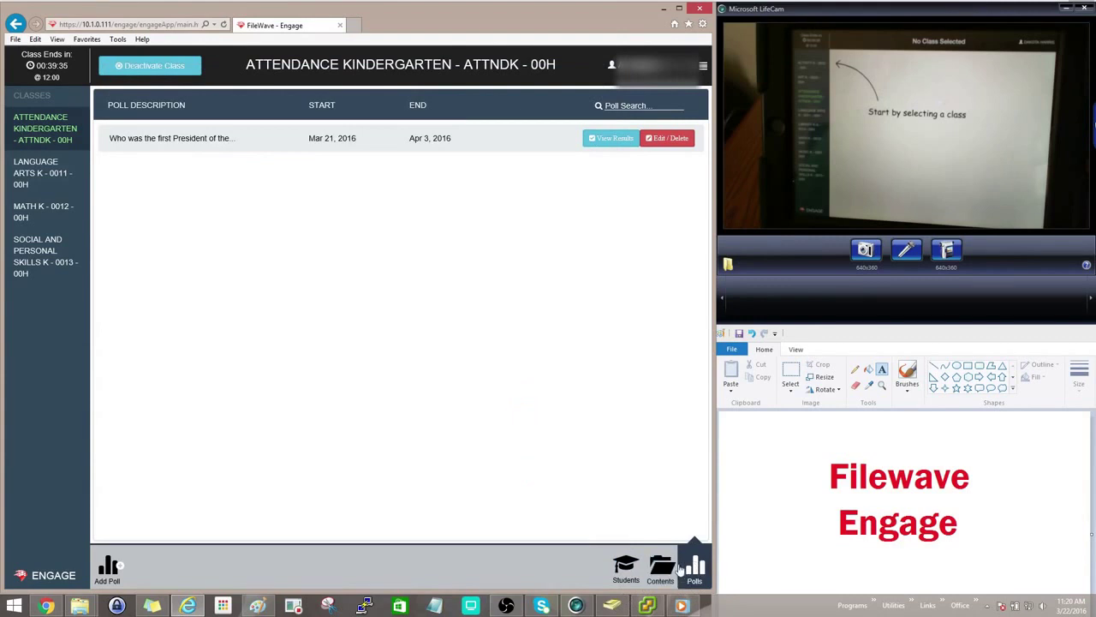
Send the poll "Who was the first President of the United States?" from the class's student list
click(625, 567)
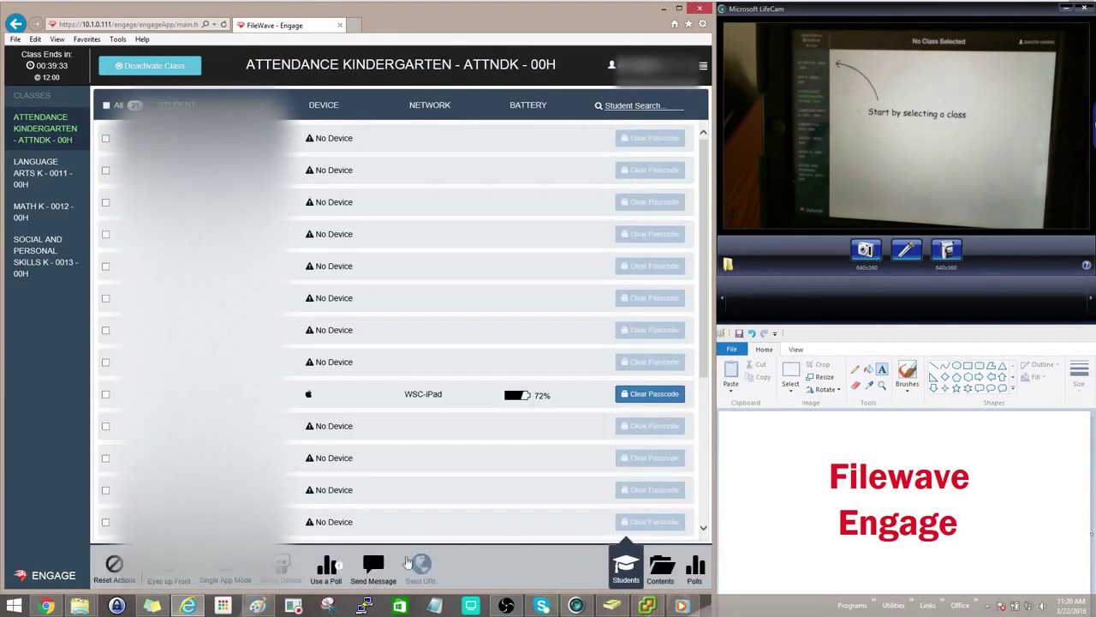
click(329, 573)
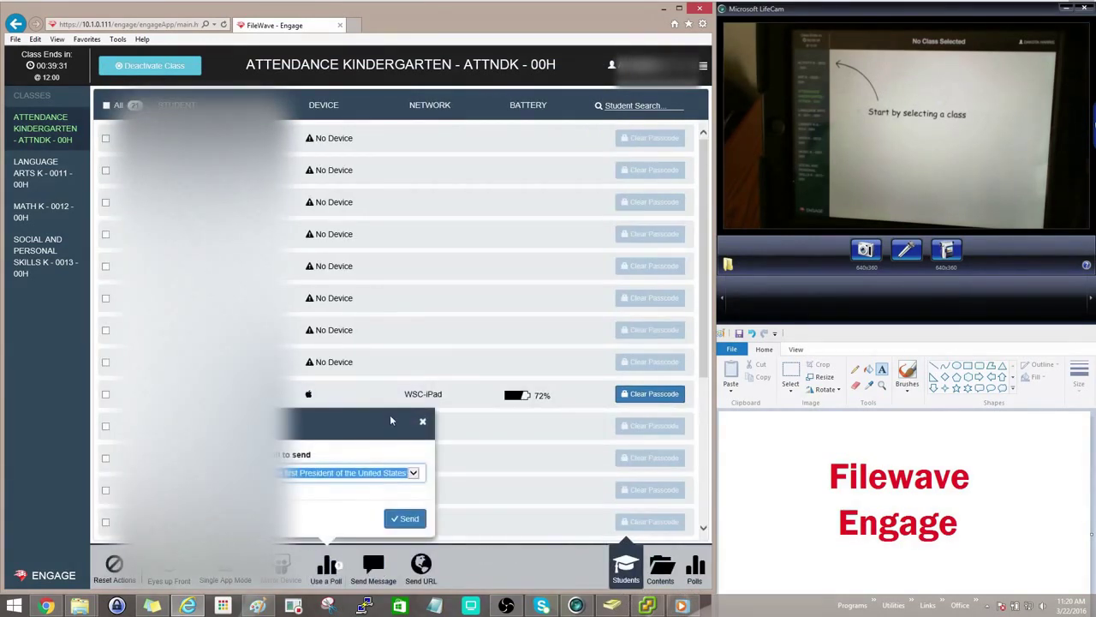
click(409, 520)
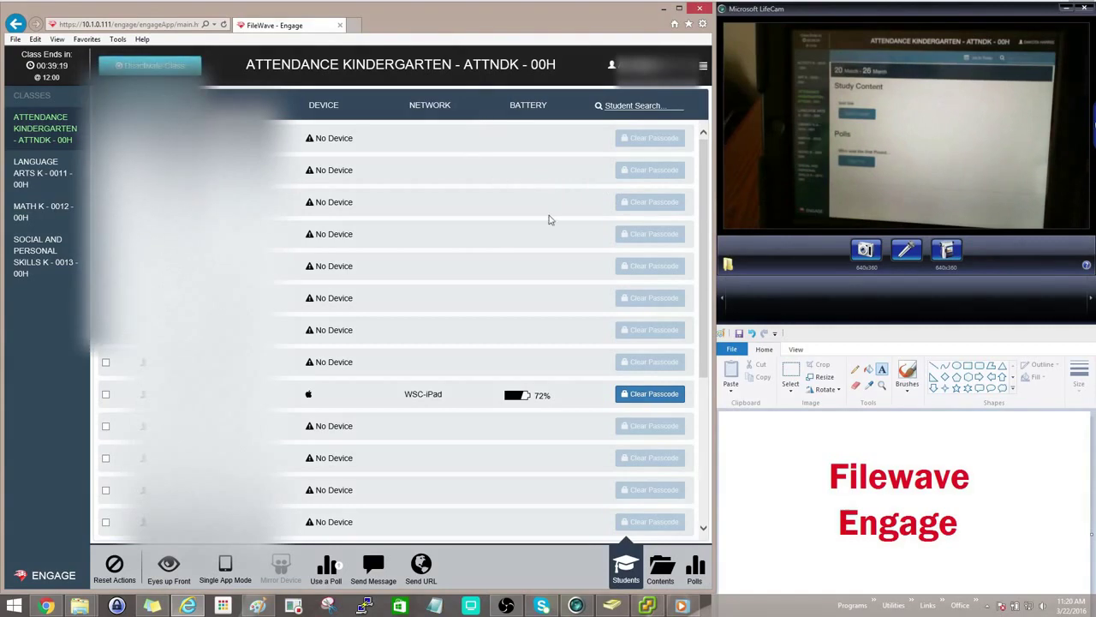
Examine the students' answers in the results of the first President poll and close them
click(694, 569)
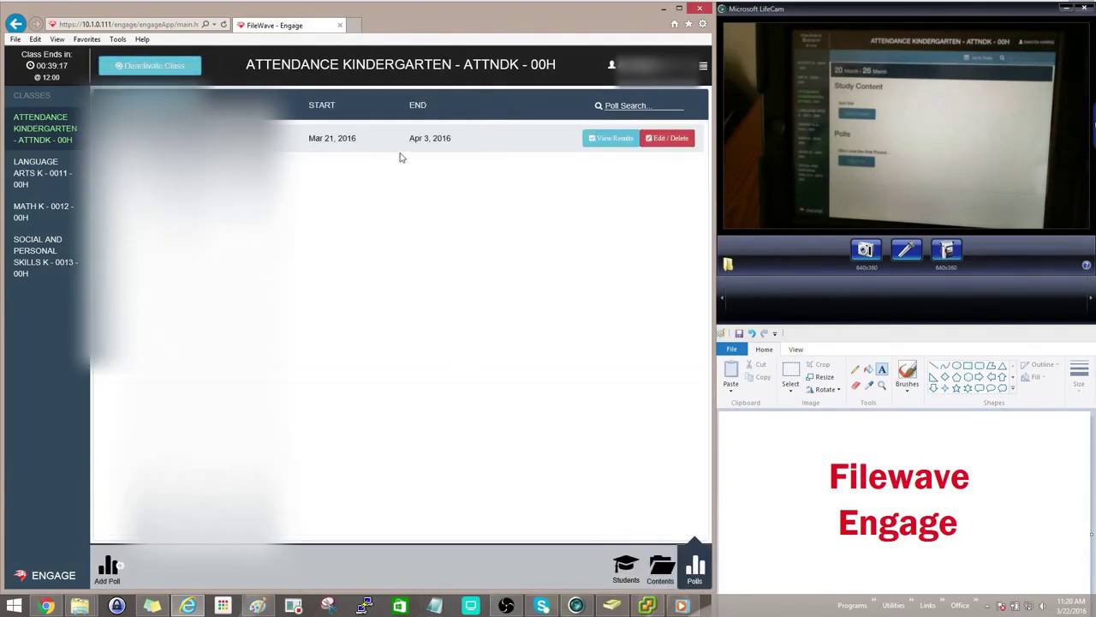
click(618, 142)
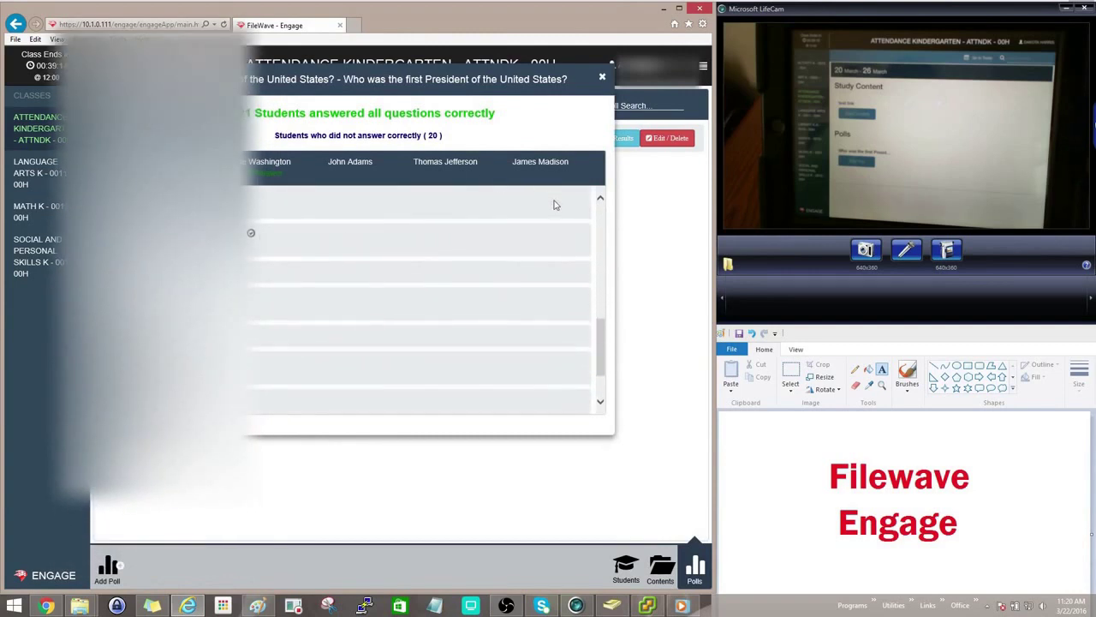
scroll(465, 316, up, 3)
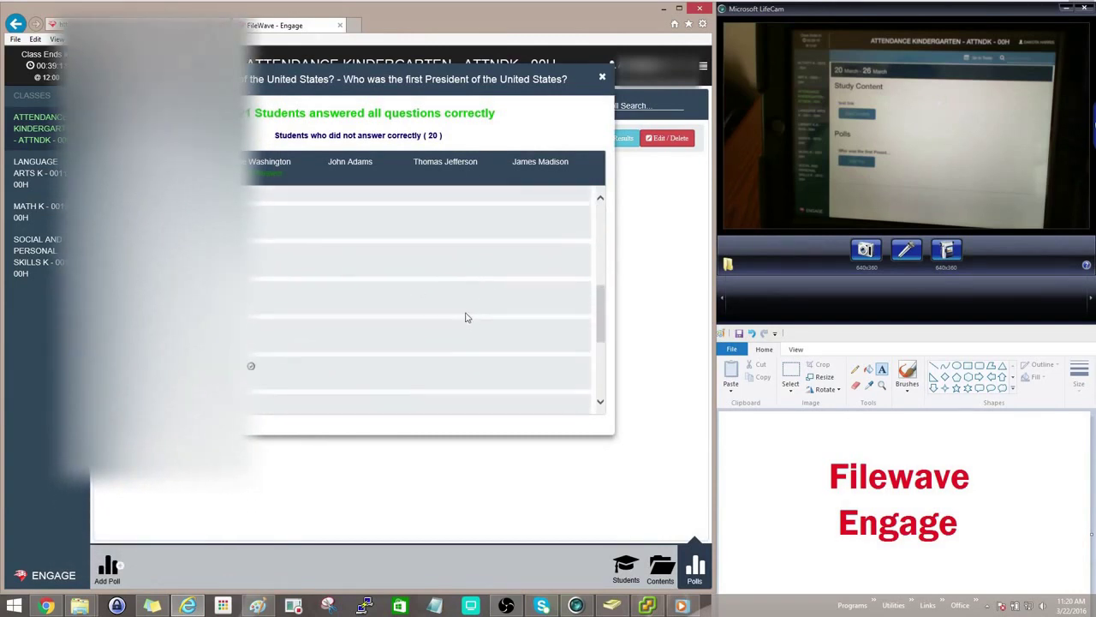
scroll(514, 257, up, 1)
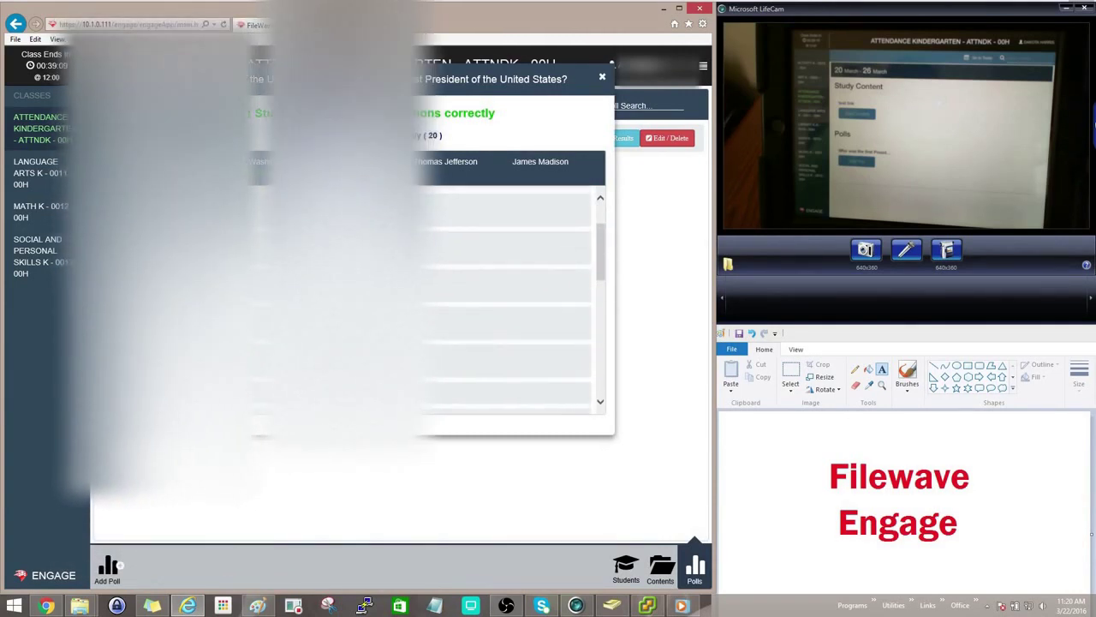
click(603, 80)
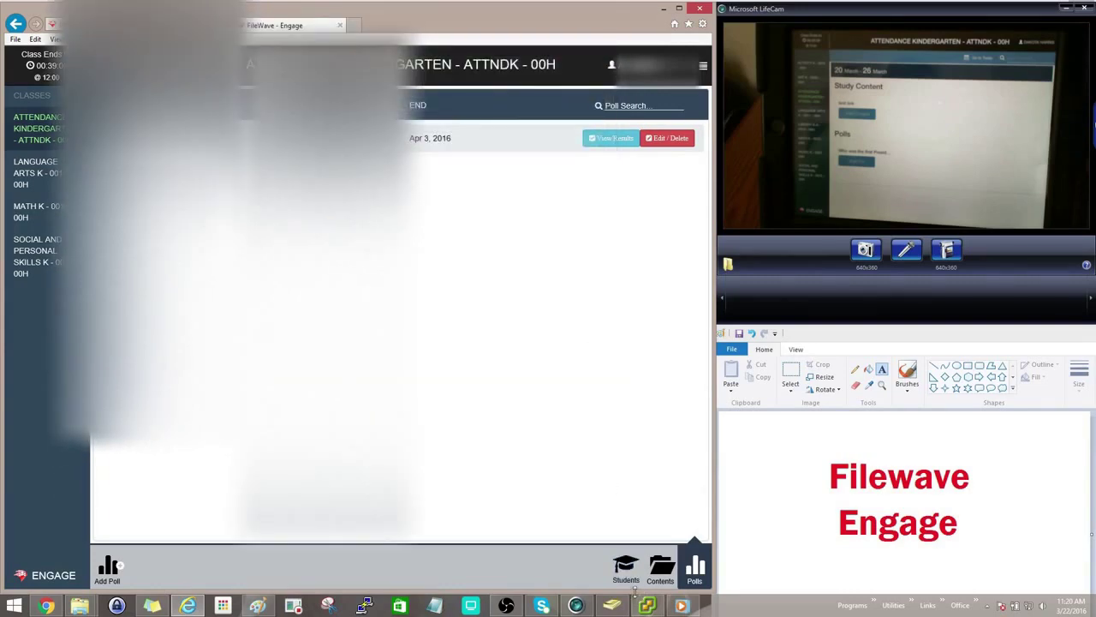
Send the message "Good Job" from the class's student list
click(626, 569)
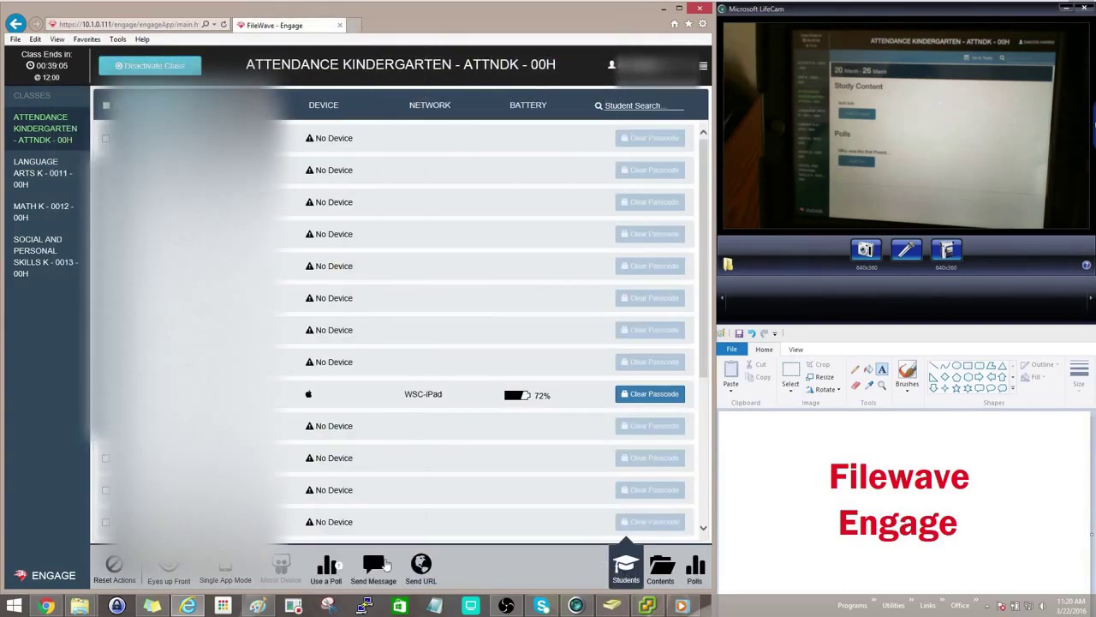
click(371, 567)
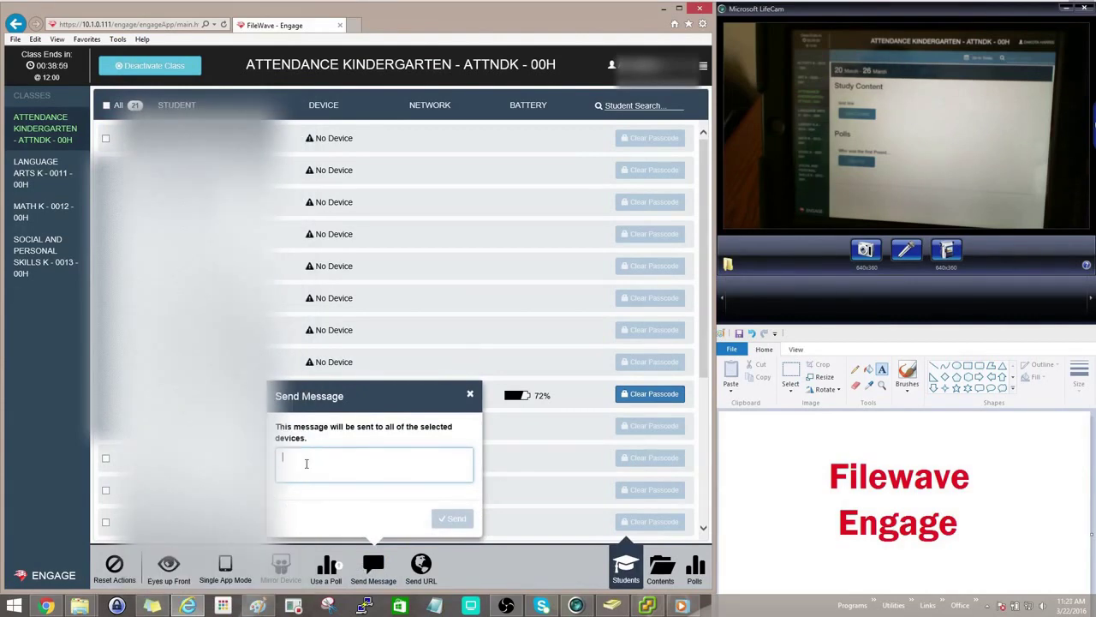
text(Good Job)
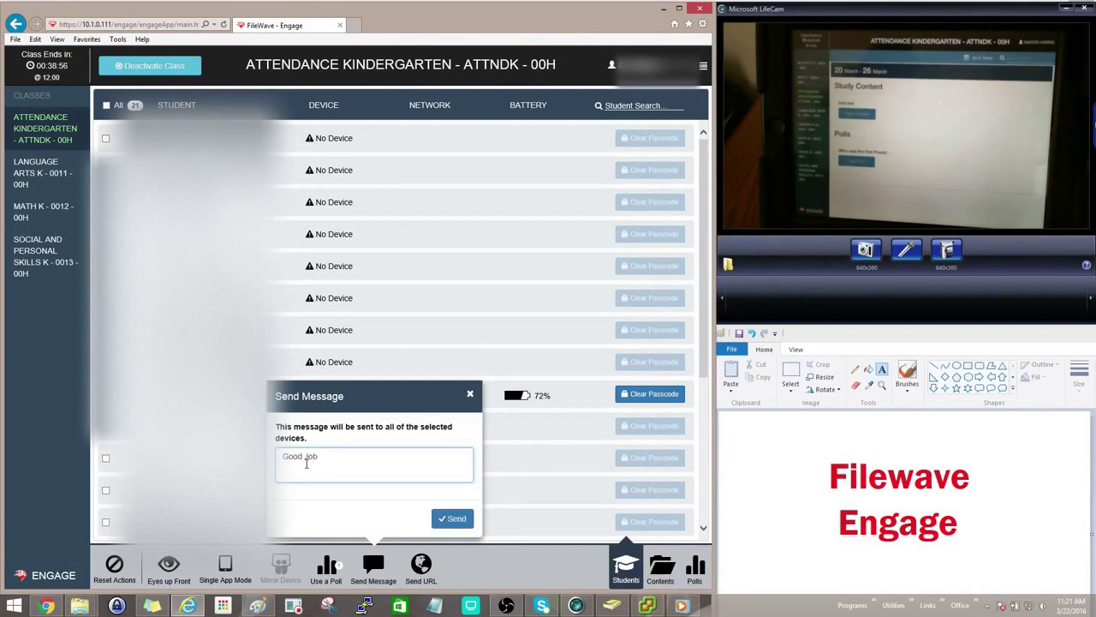
click(437, 517)
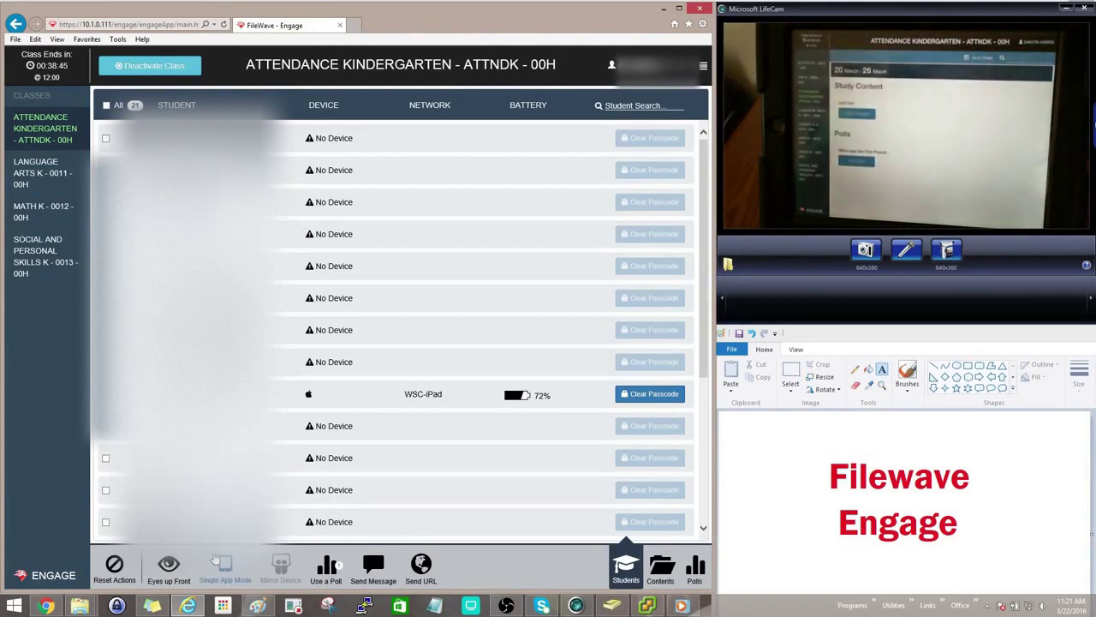
click(422, 569)
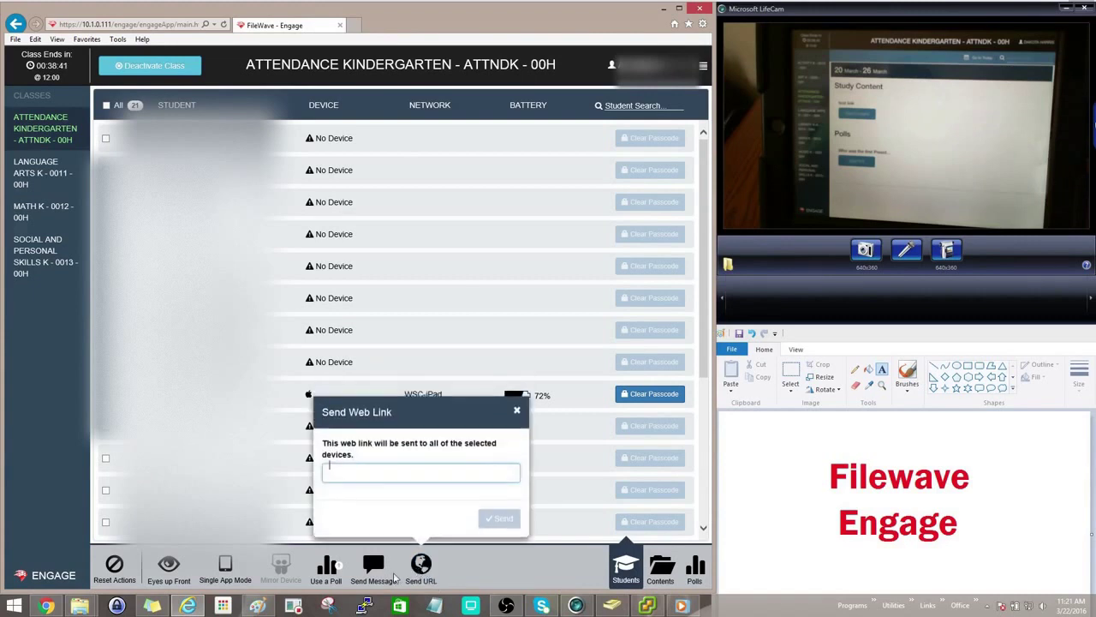
text(https:/)
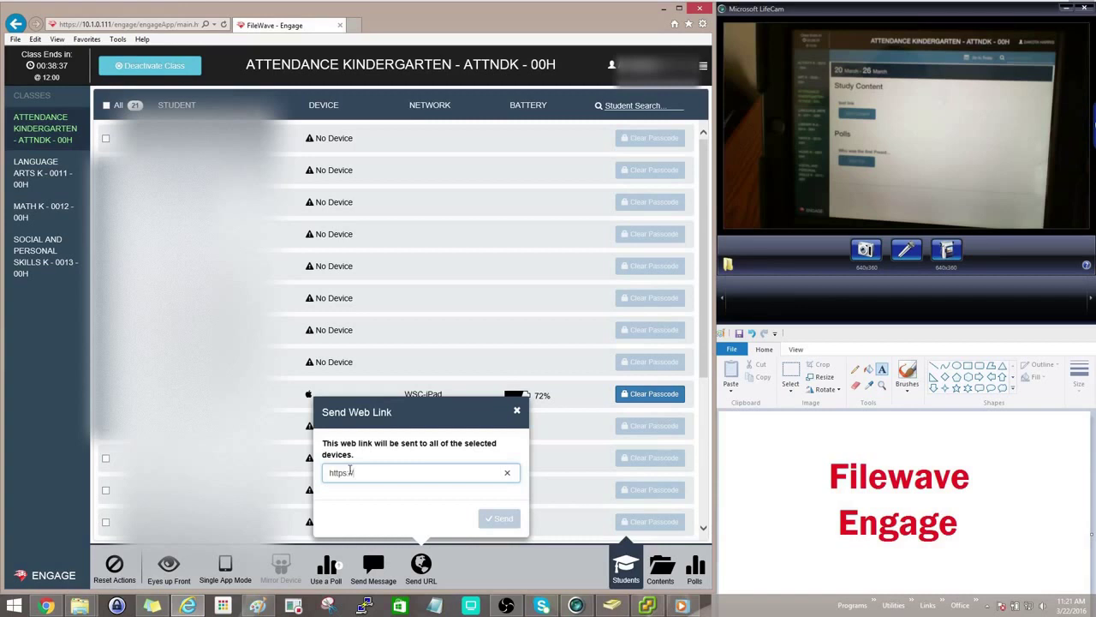
text(/google.com)
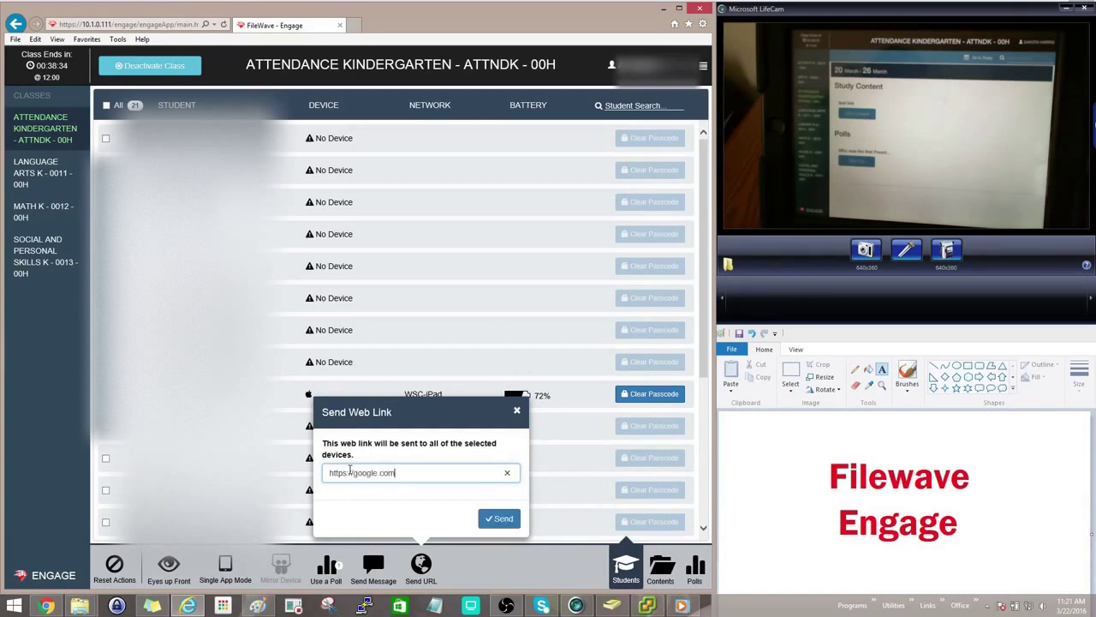
click(502, 518)
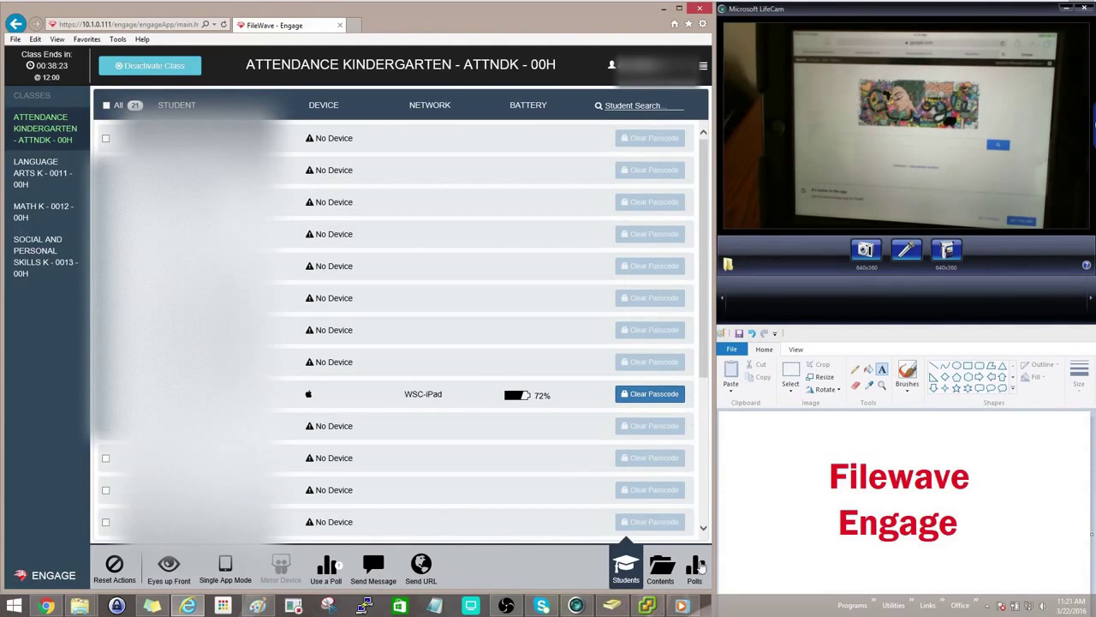
Look over the class's shared content, return to the student list and deactivate the Attendance Kindergarten class
click(661, 567)
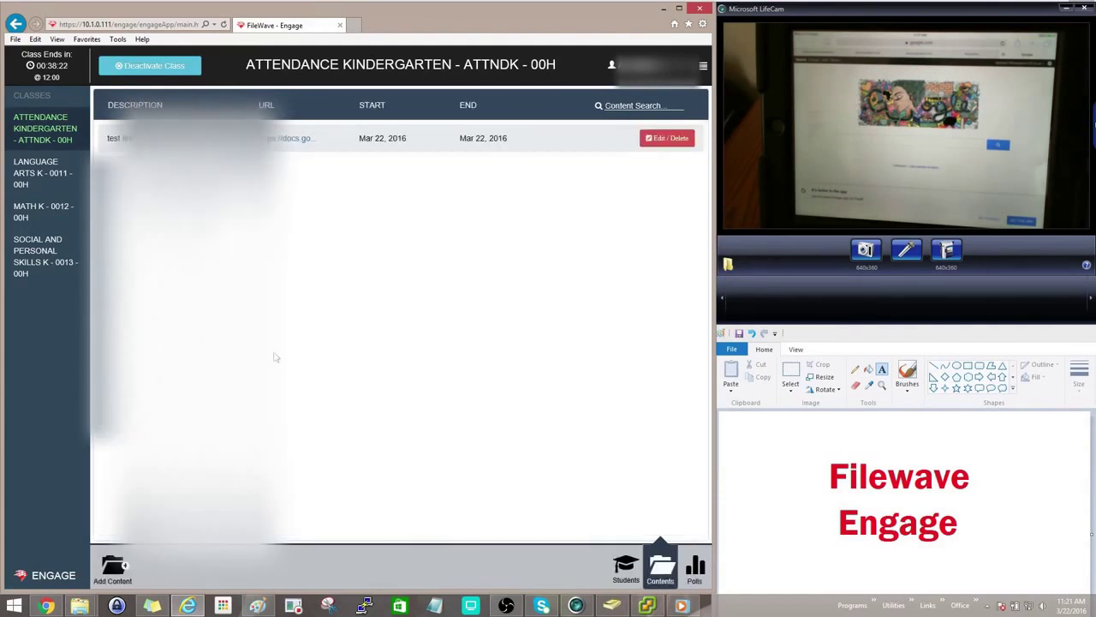
click(625, 565)
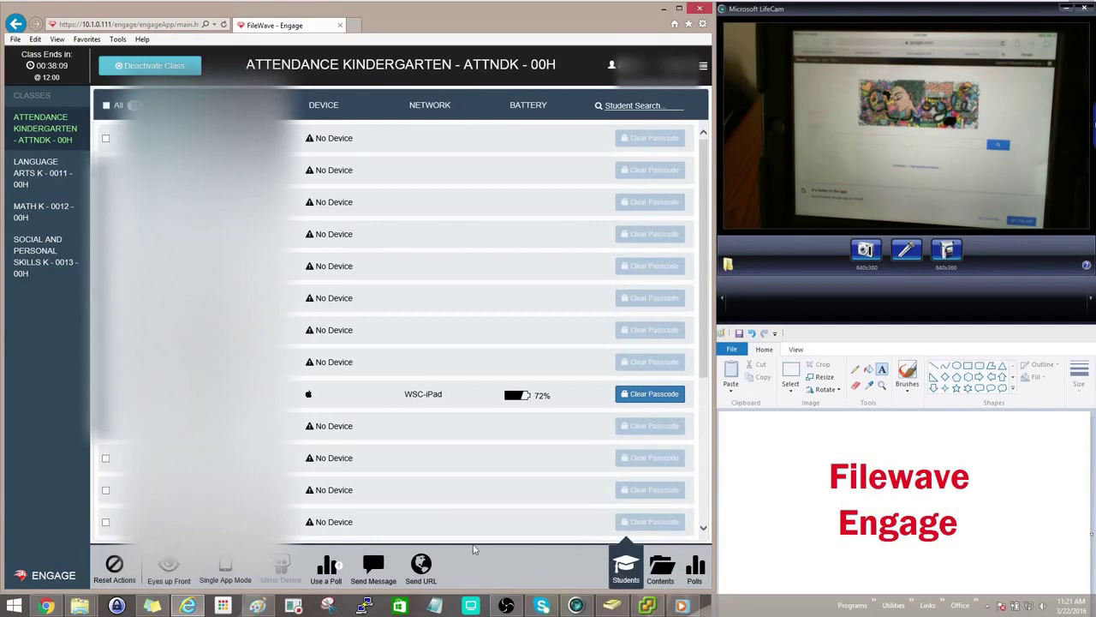
click(137, 69)
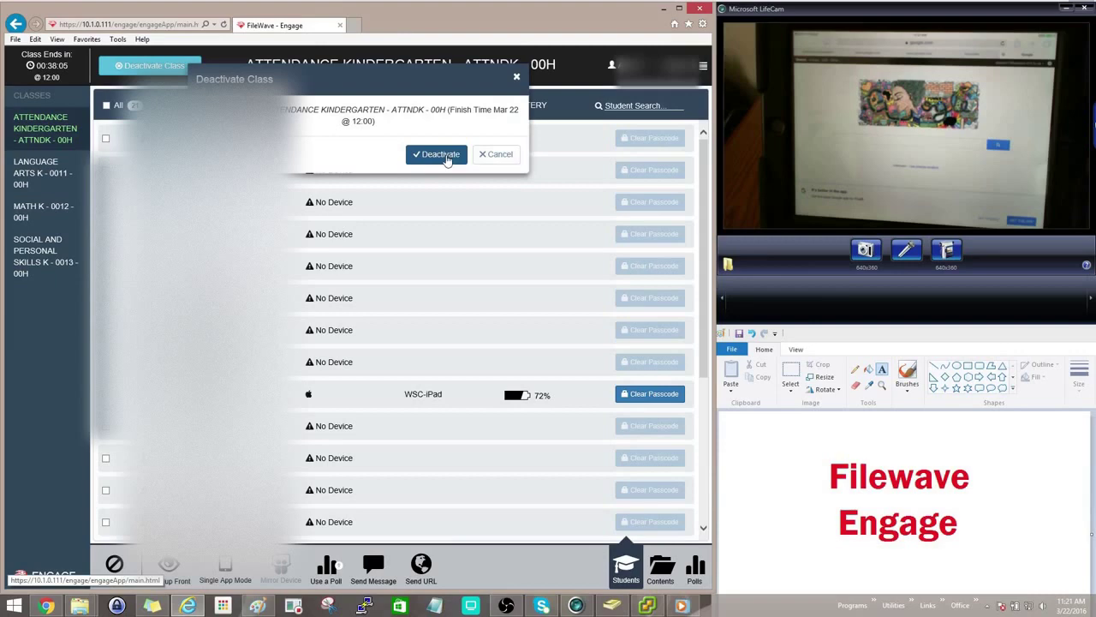
click(437, 155)
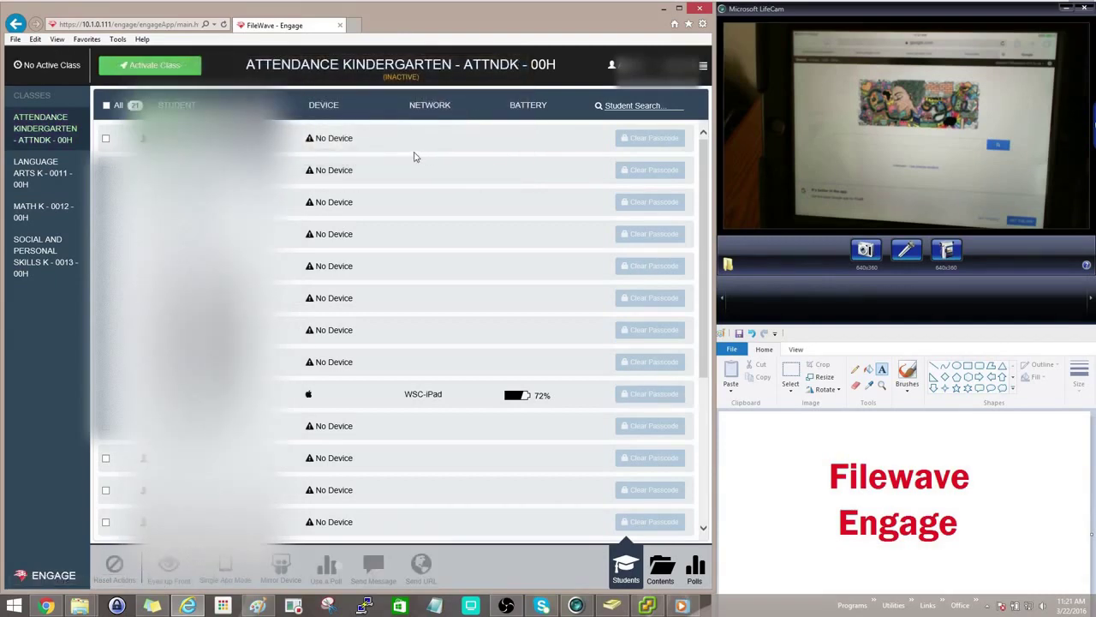